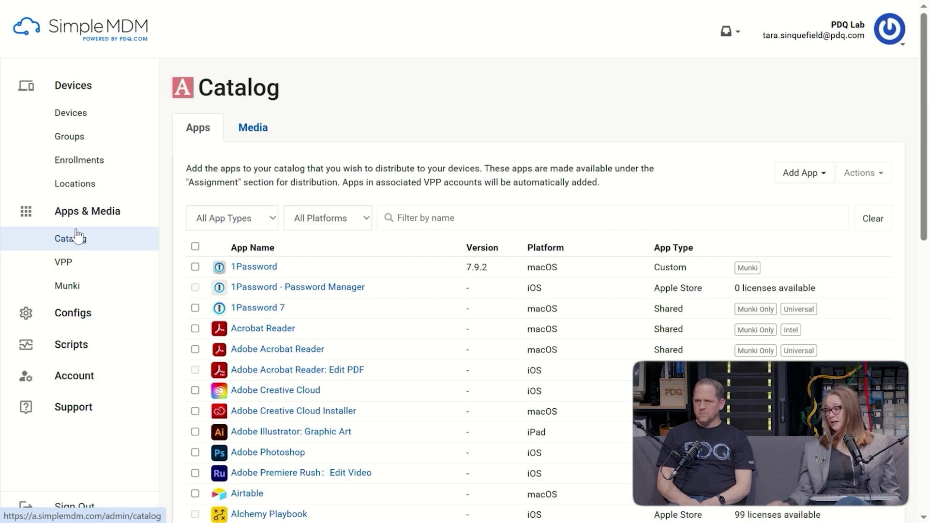
- Glance at the Add App options, then go to the device Groups page
left_click(803, 175)
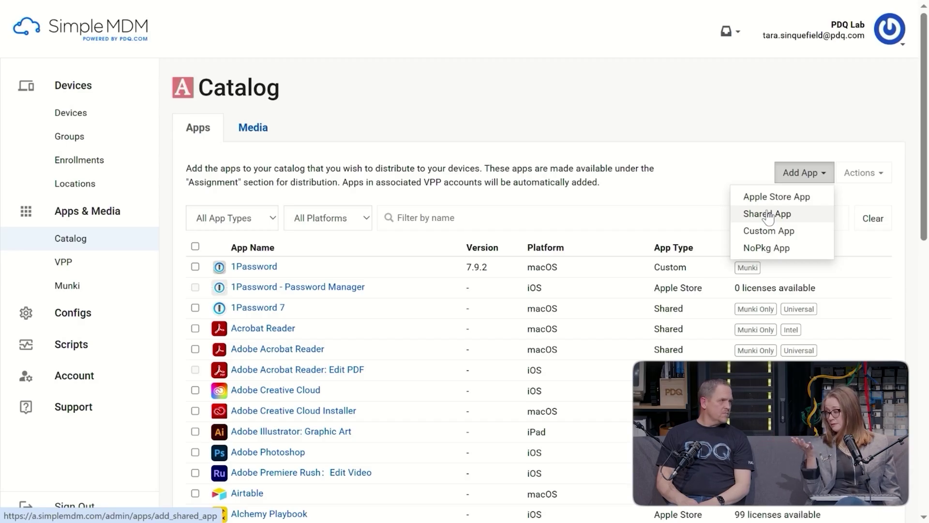
left_click(65, 136)
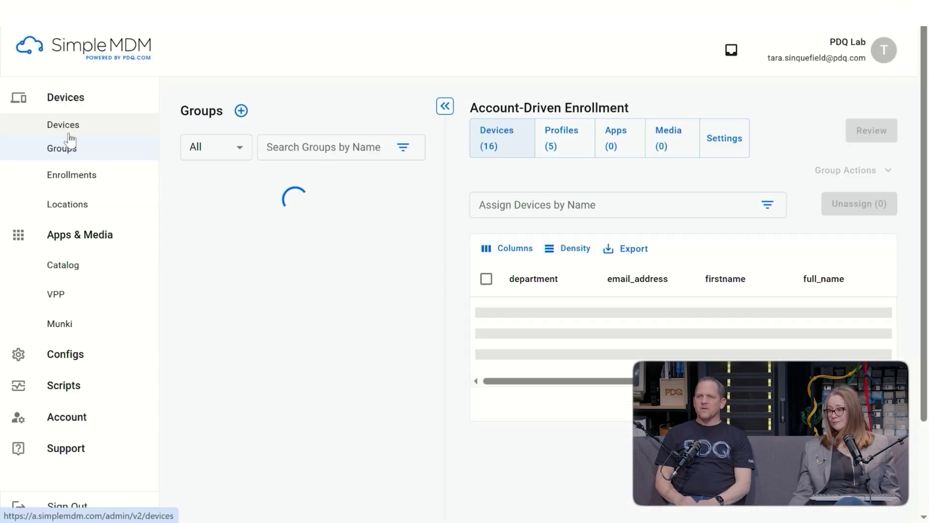
- Search groups for 'drew', open Drew's party house, and list the apps available to assign
left_click(272, 146)
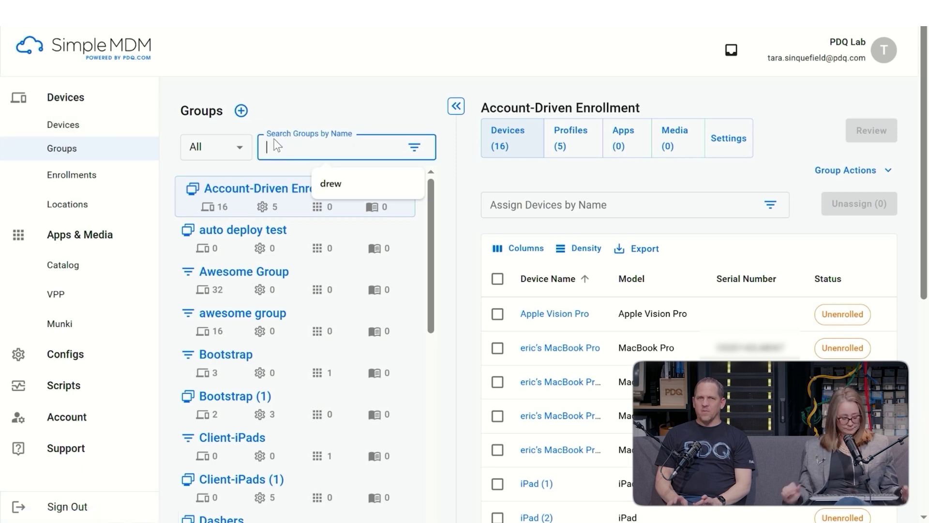
type("drew")
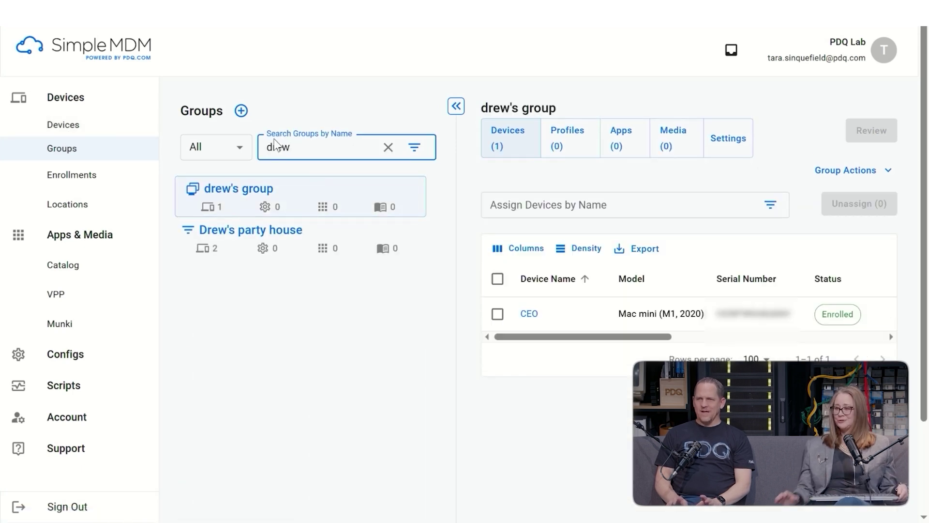
left_click(232, 235)
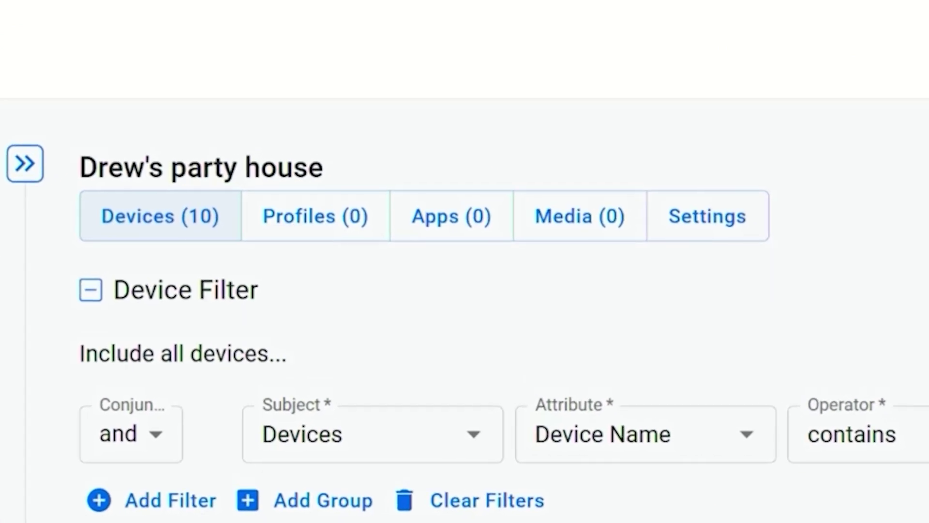
left_click(460, 228)
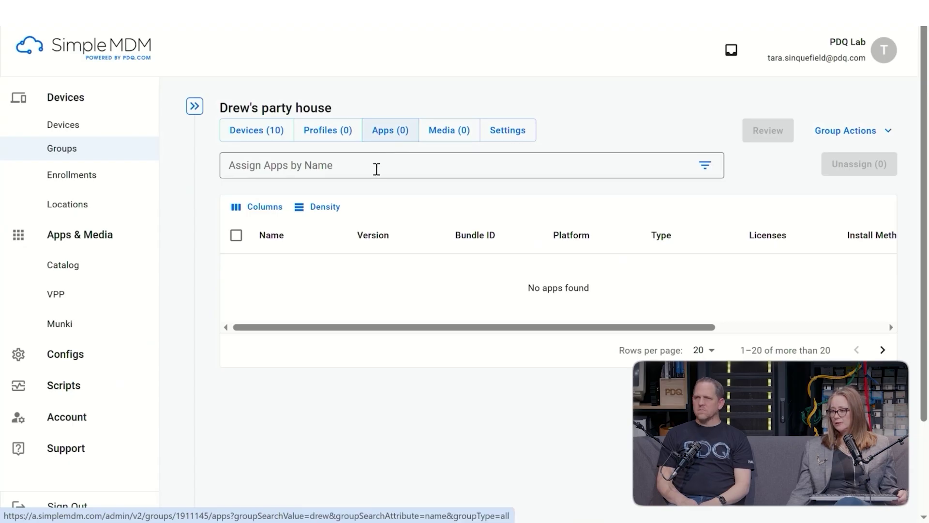
left_click(377, 169)
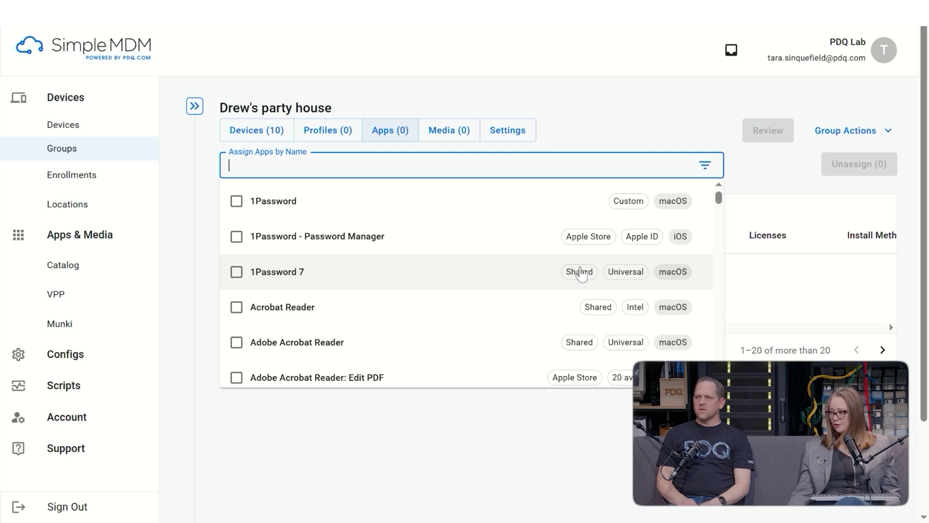
- Tick 1Password - Password Manager and Adobe Acrobat Reader: Edit PDF, then unassign Acrobat again
scroll(583, 280, "down", 3)
scroll(599, 291, "down", 3)
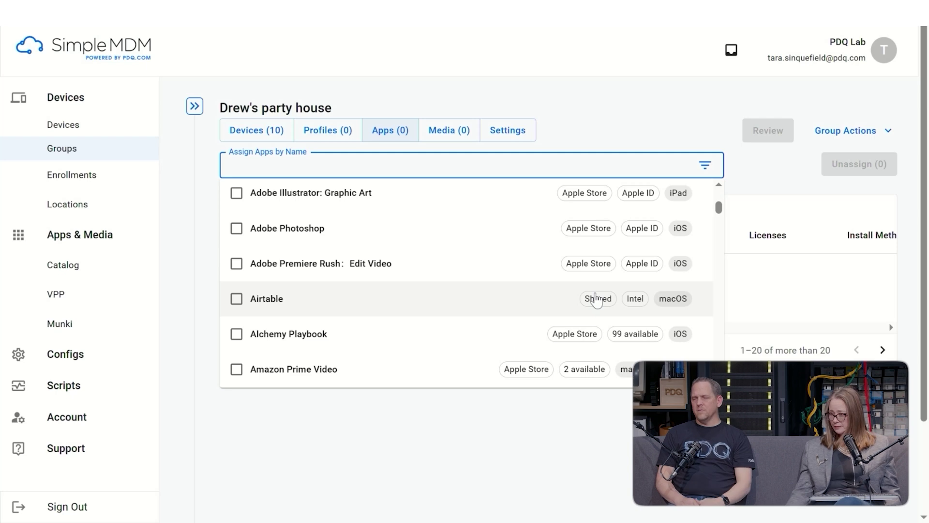
scroll(597, 299, "up", 6)
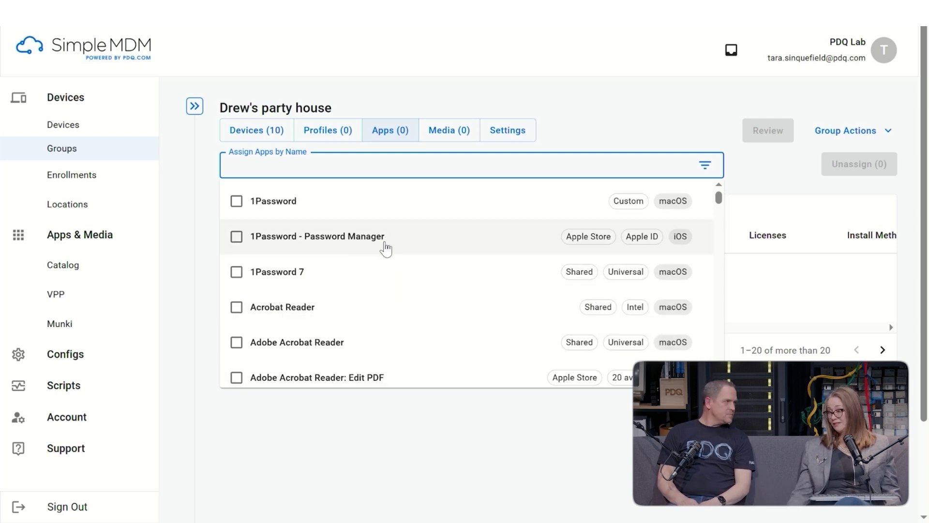
left_click(237, 237)
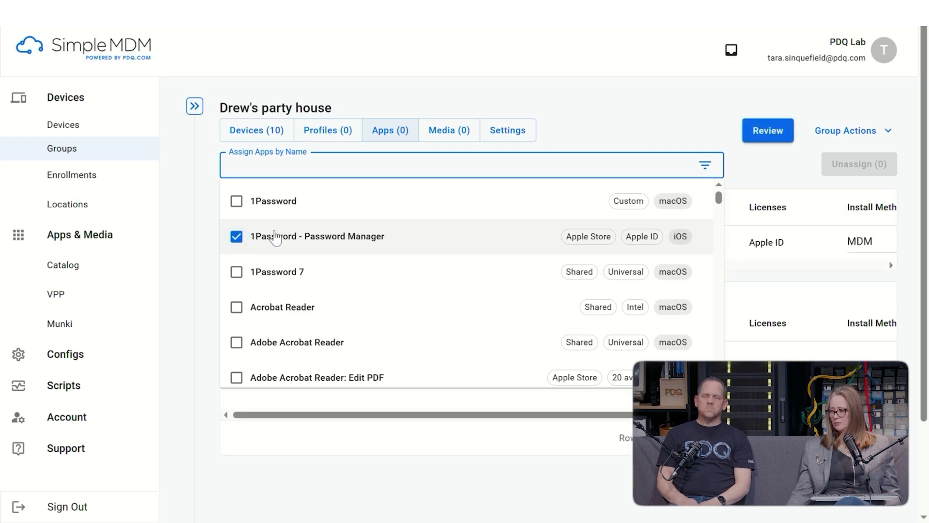
left_click(285, 382)
left_click(236, 243)
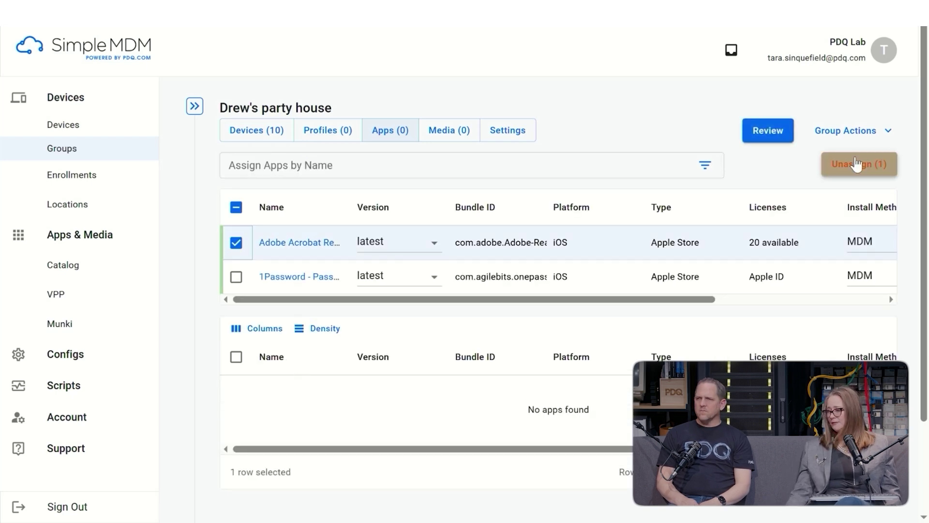
left_click(852, 164)
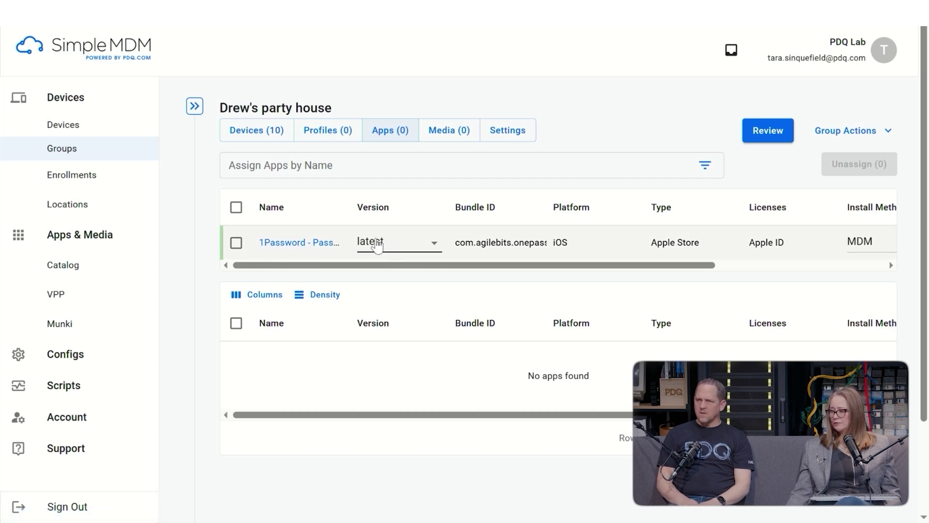
left_click(435, 244)
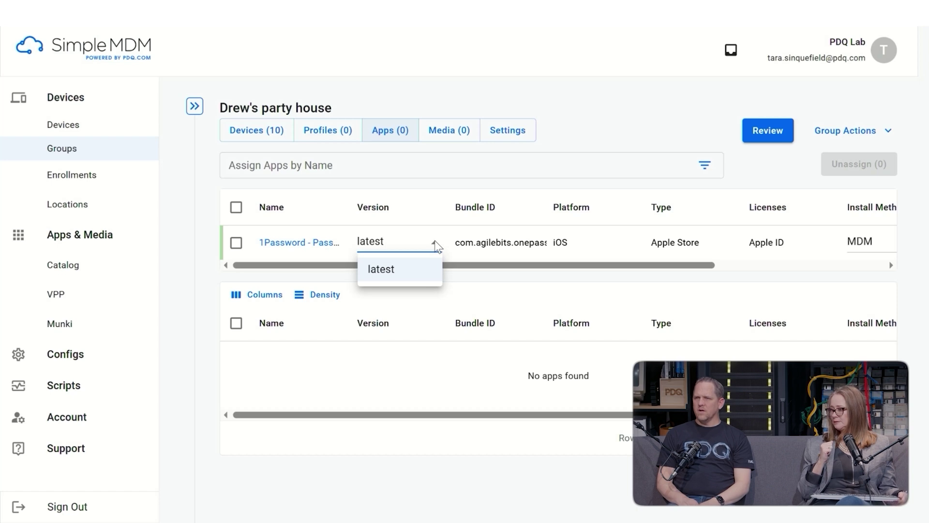
left_click(432, 174)
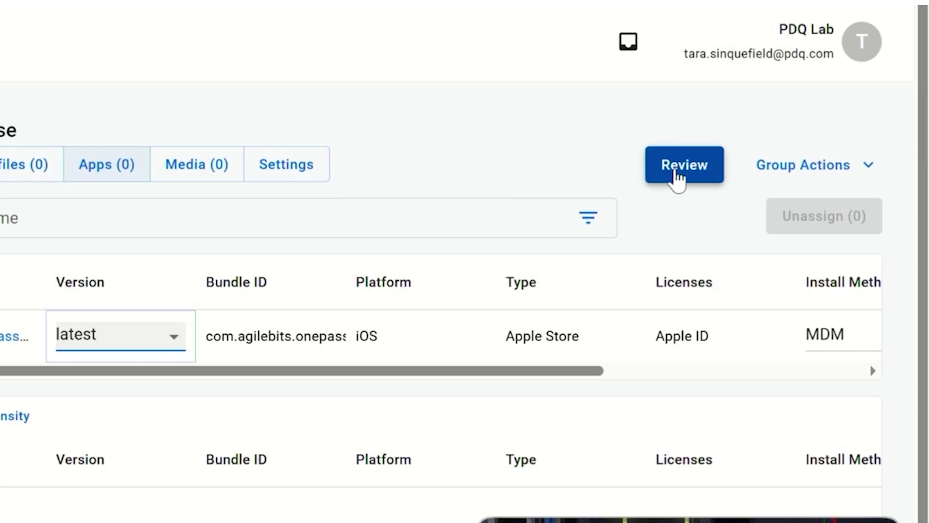
- Review the pending 1Password assignment, keeping Auto Deploy as install type, and expand Configs
left_click(671, 164)
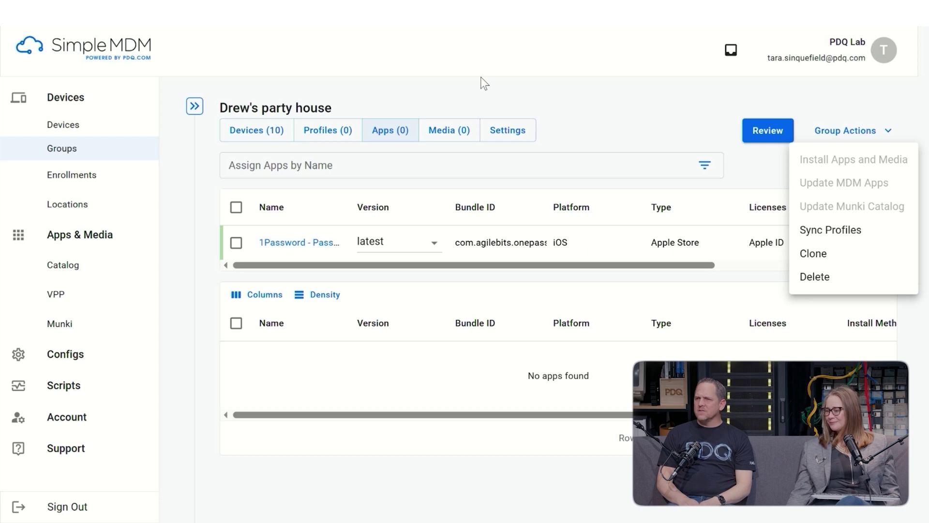
left_click(728, 255)
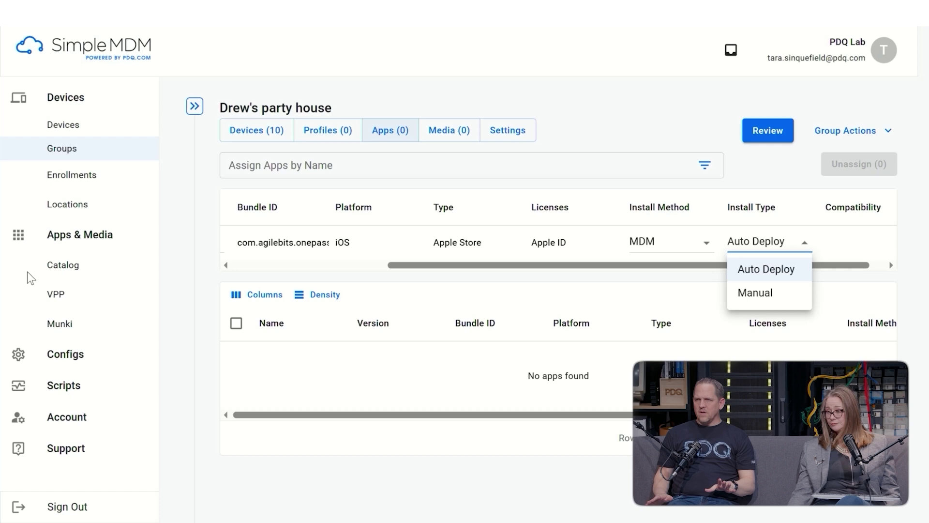
left_click(70, 354)
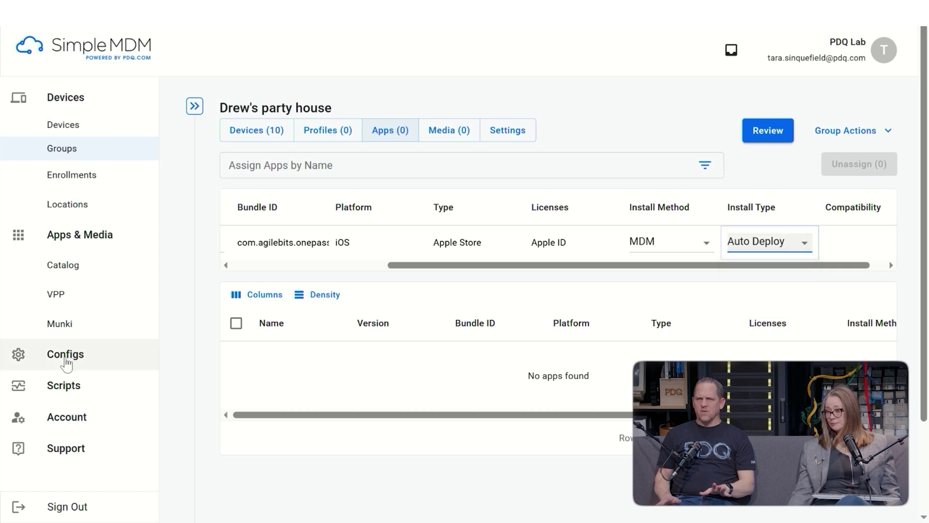
left_click(71, 356)
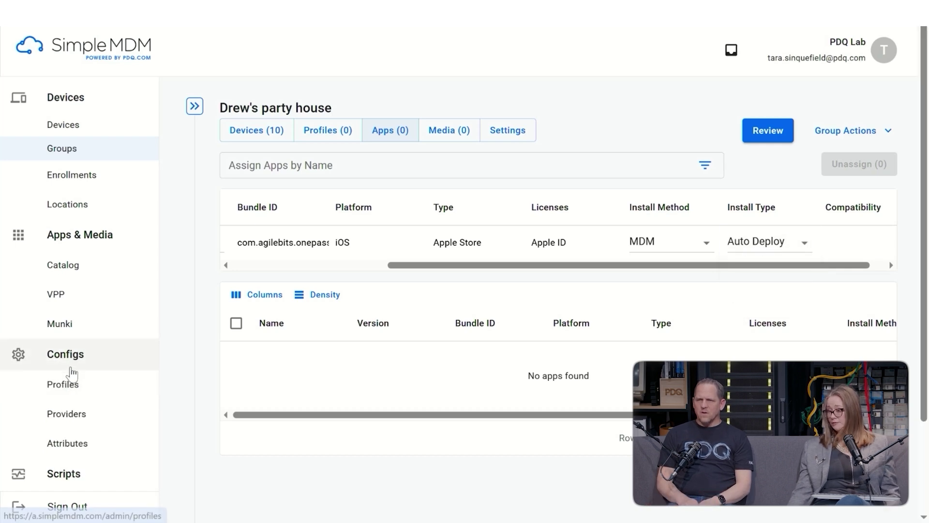
- Go to Configs > Profiles, leaving the page without saving the group changes
left_click(65, 392)
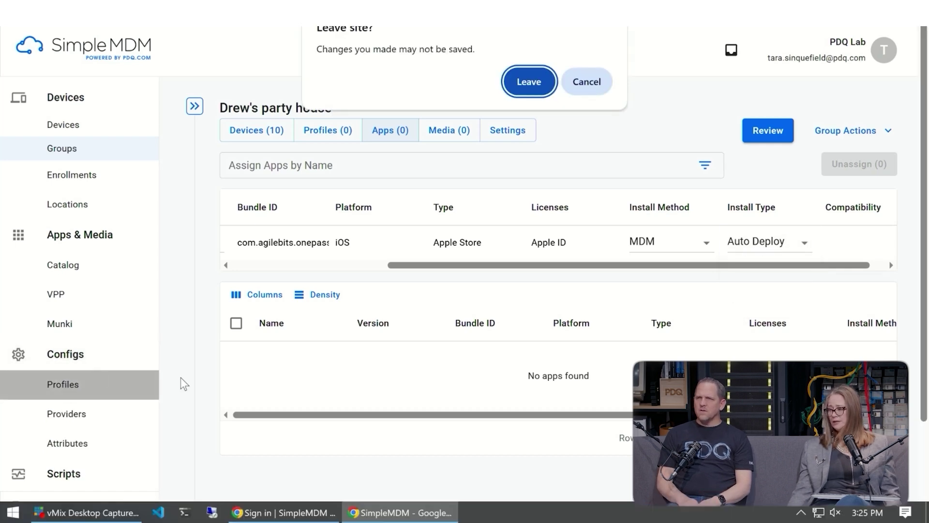
left_click(529, 82)
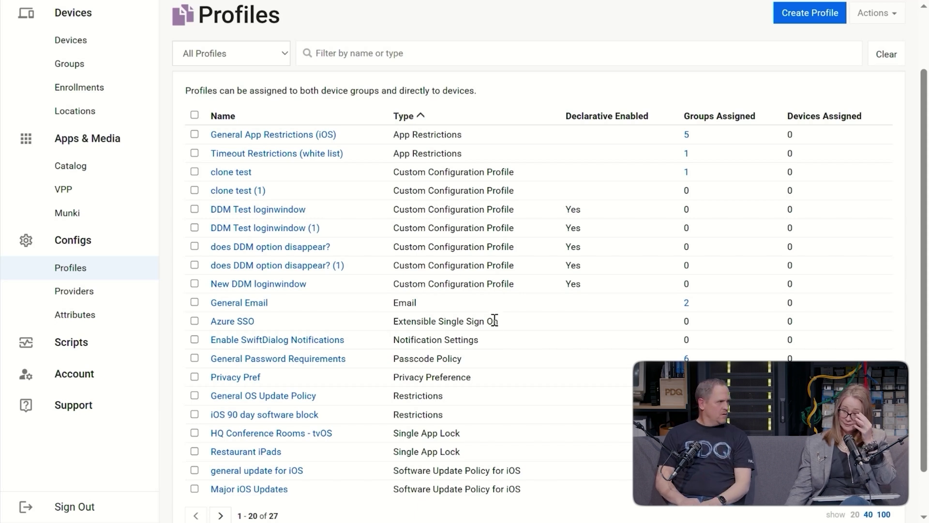
left_click(367, 53)
type("bl")
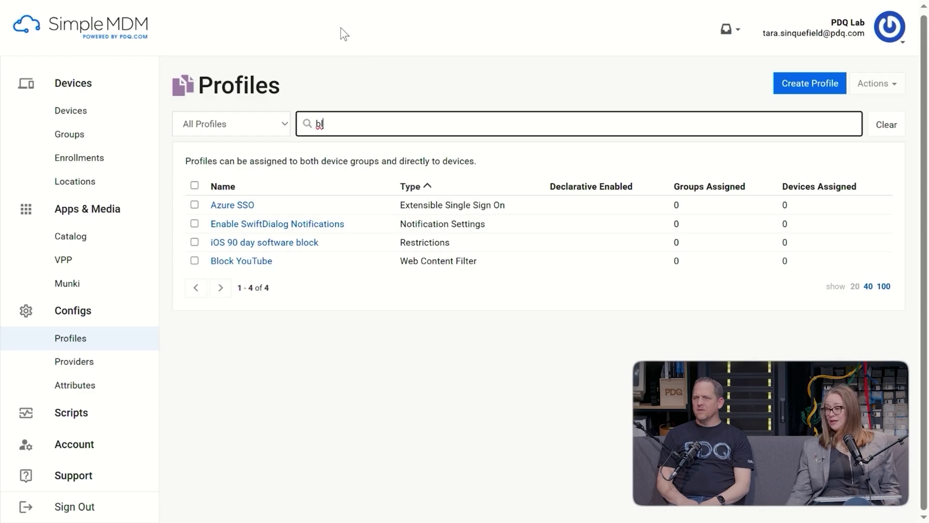
left_click(241, 264)
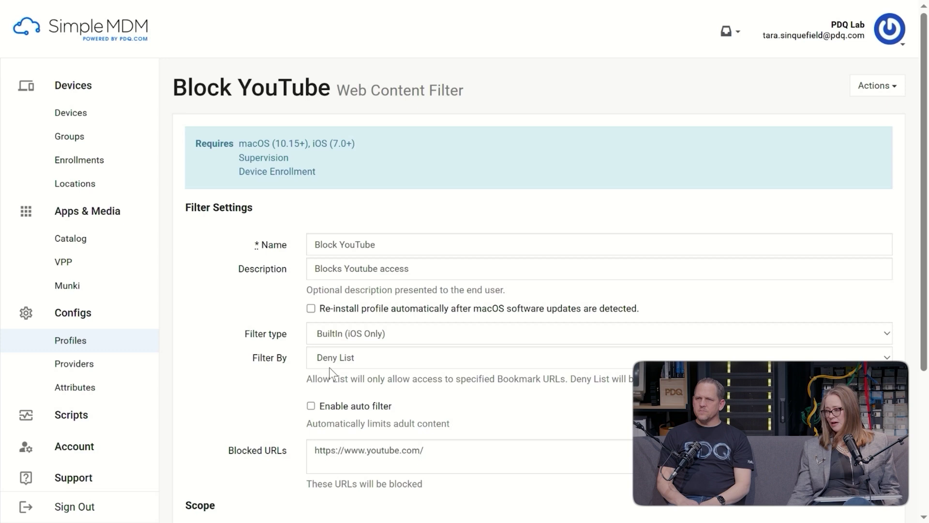
scroll(439, 453, "down", 2)
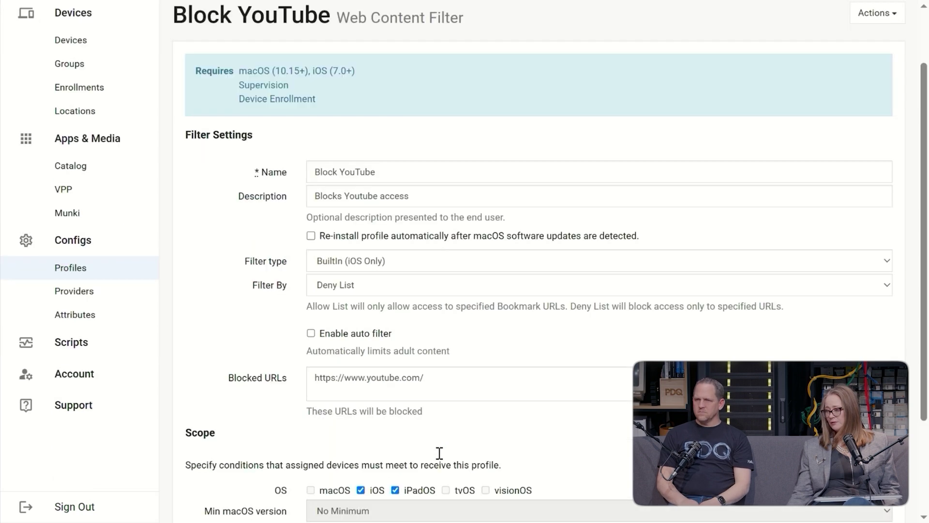
scroll(399, 445, "down", 2)
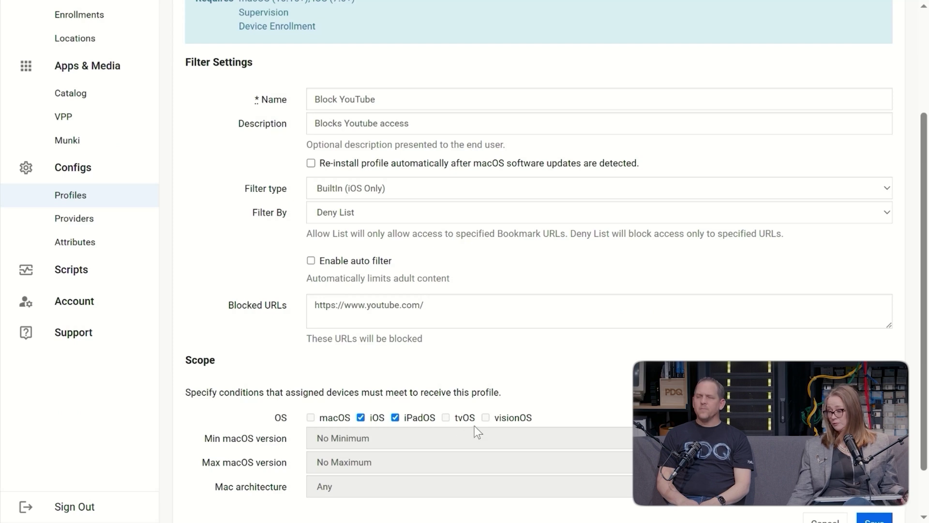
scroll(743, 354, "up", 3)
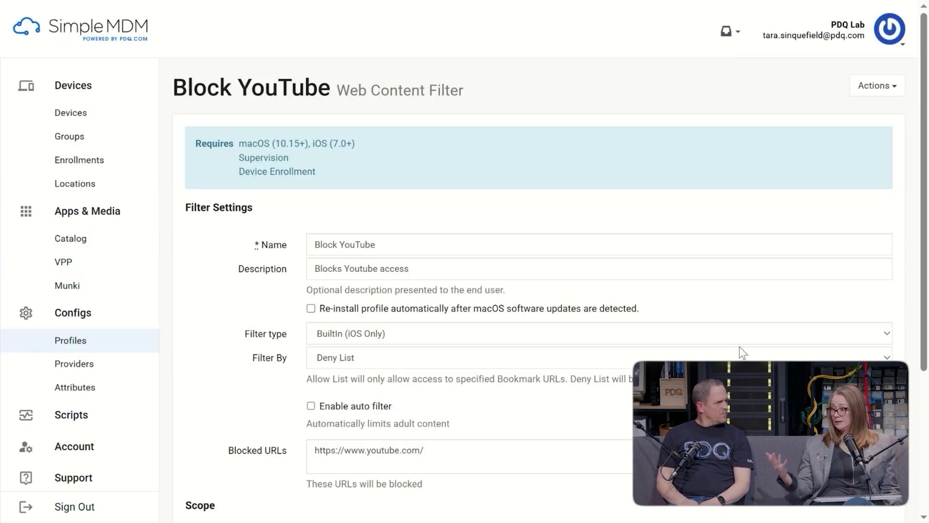
- Clone Block YouTube, then filter the Profiles list by 'block' to show both copies
left_click(869, 87)
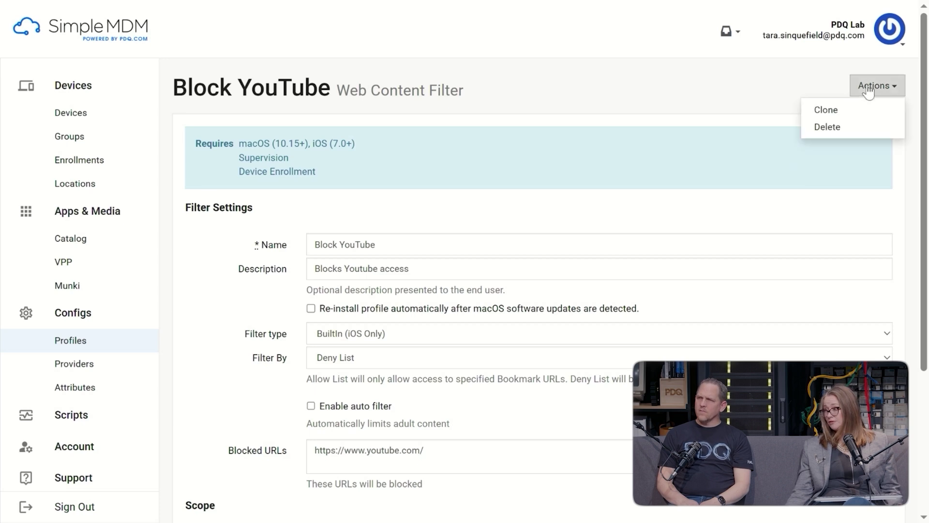
left_click(828, 112)
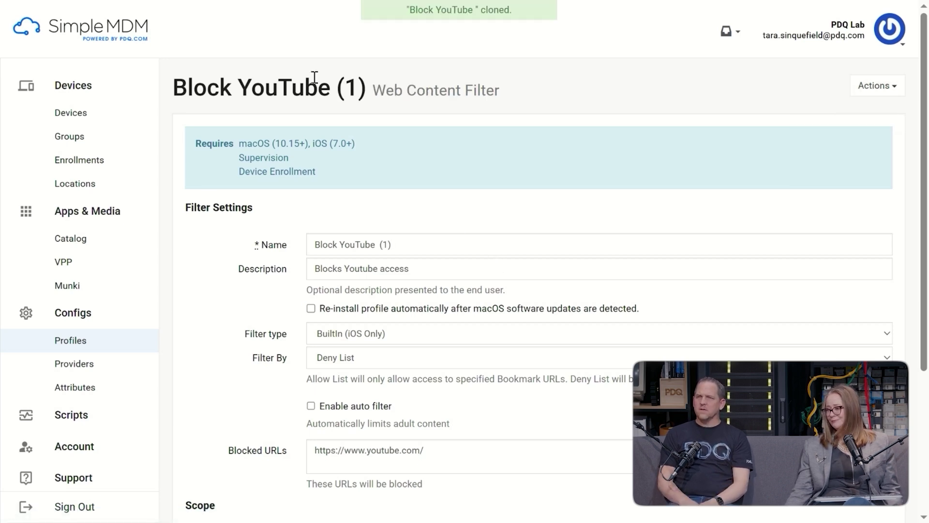
left_click(80, 340)
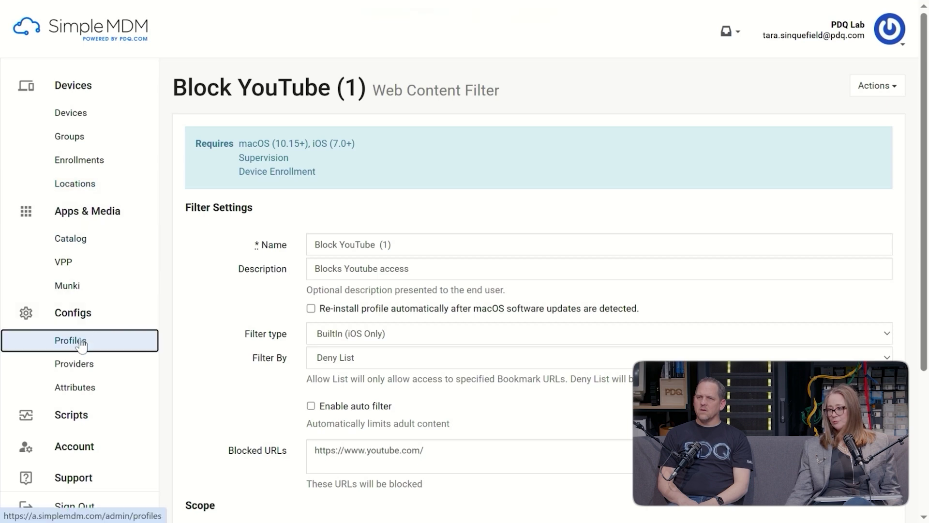
left_click(305, 124)
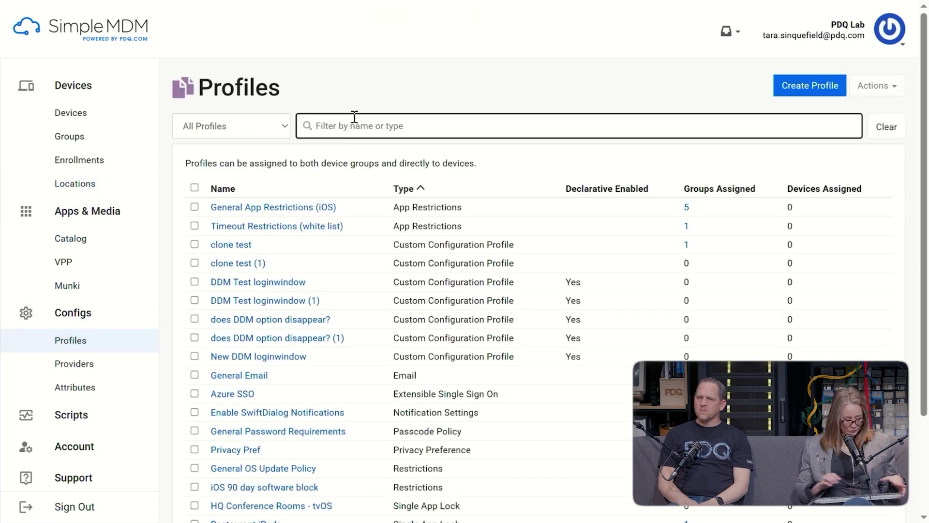
type("block")
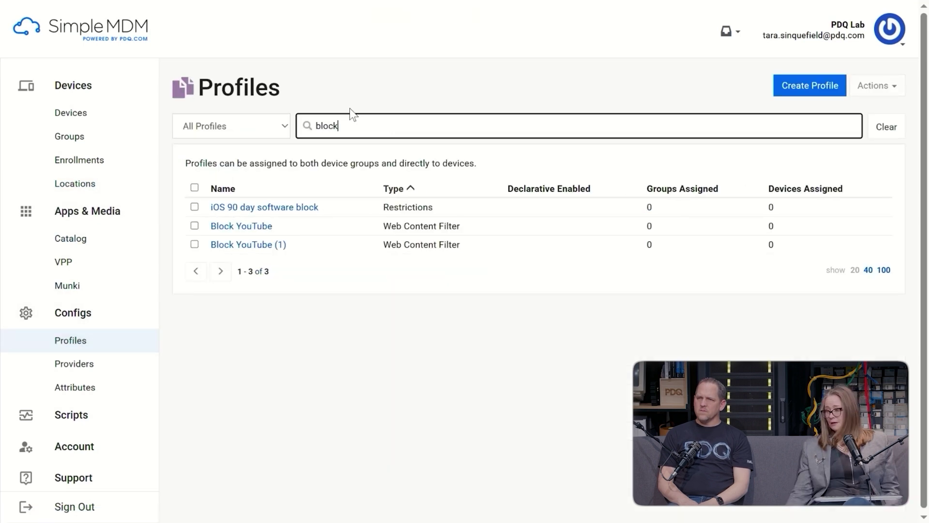
- Rename the cloned profile to 'drew is mean'
left_click(266, 246)
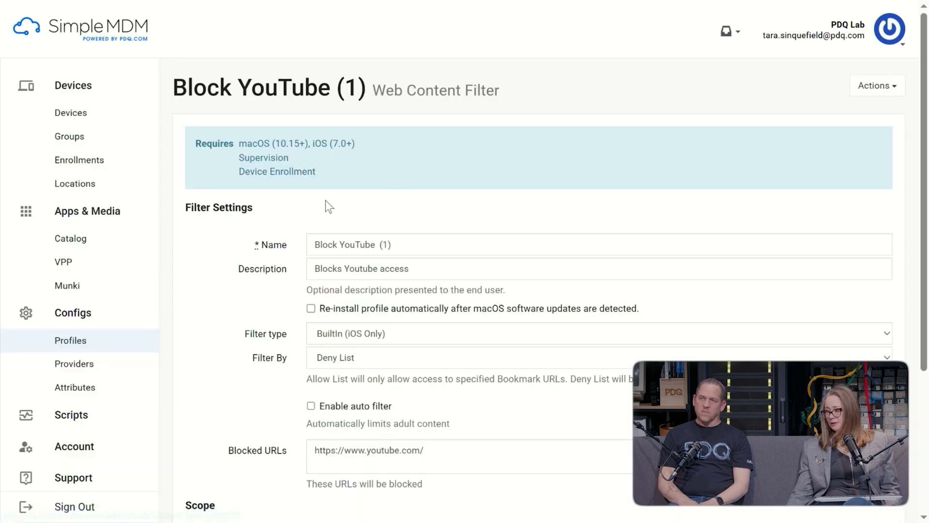
left_click(443, 246)
key("ctrl+a")
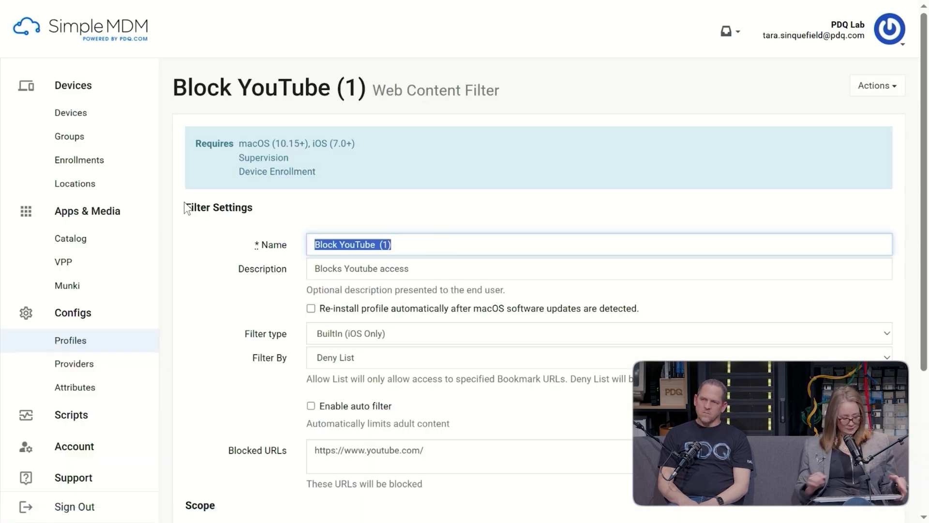
type("drew is mean")
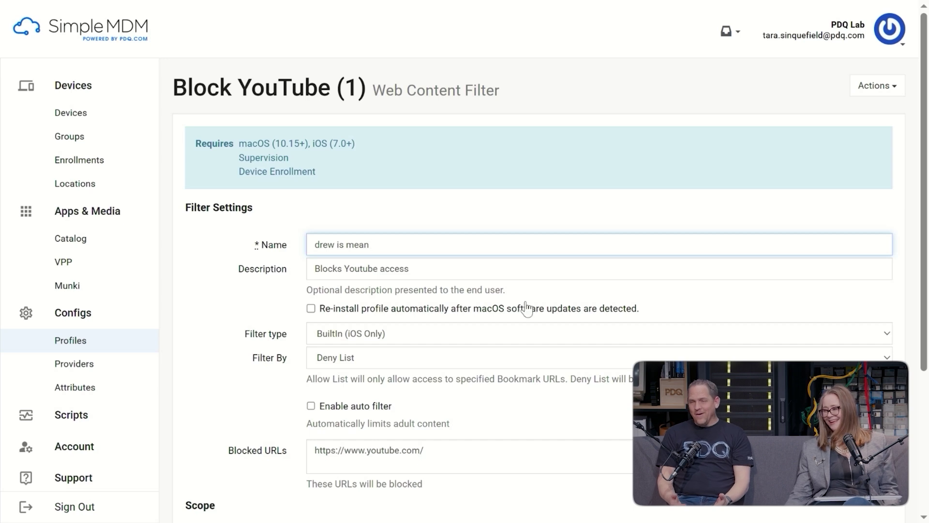
scroll(707, 307, "down", 2)
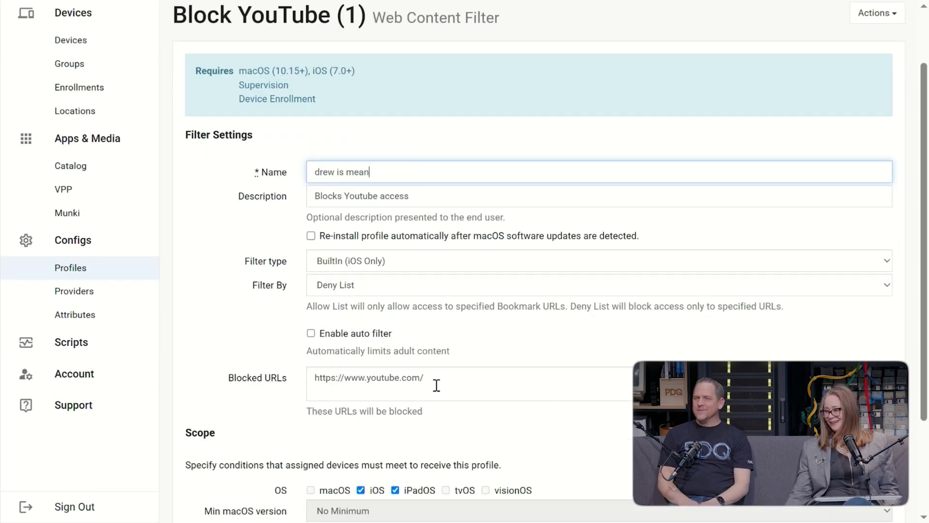
left_click_drag(398, 379, 336, 378)
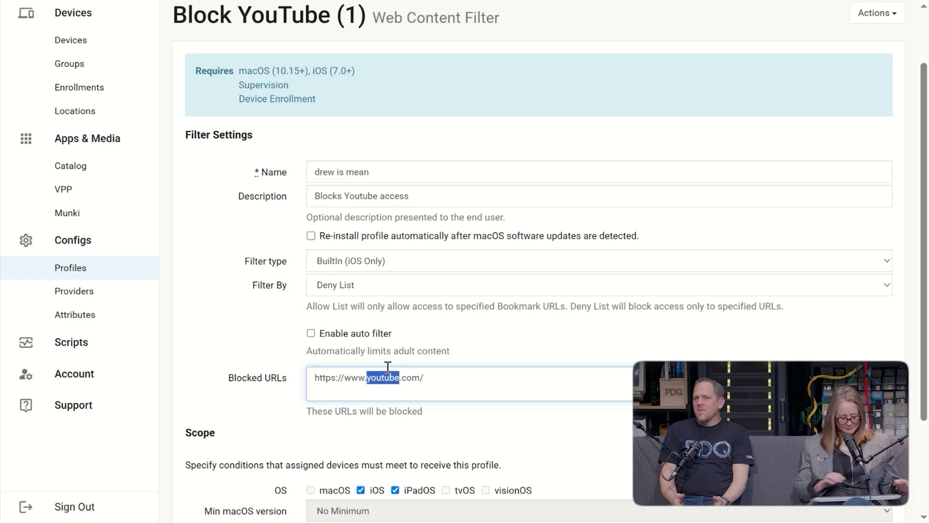
type("tiktik")
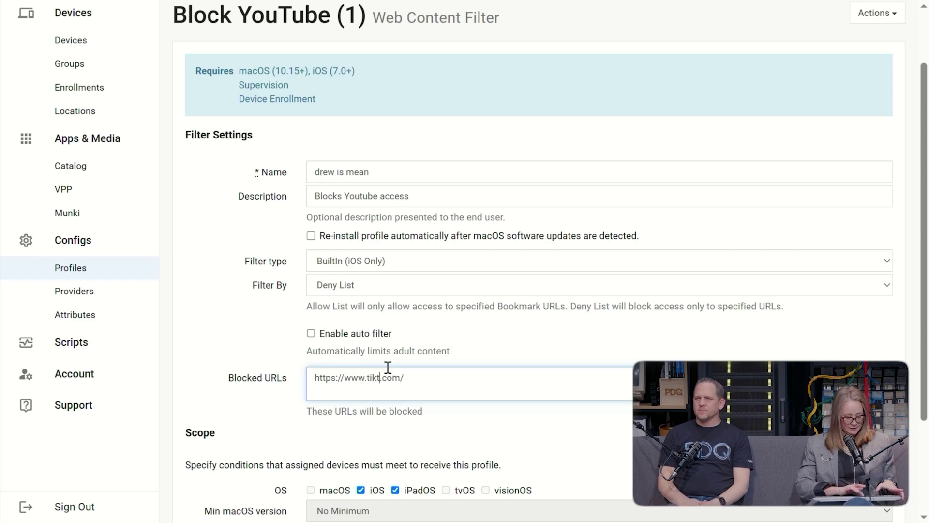
scroll(456, 368, "down", 2)
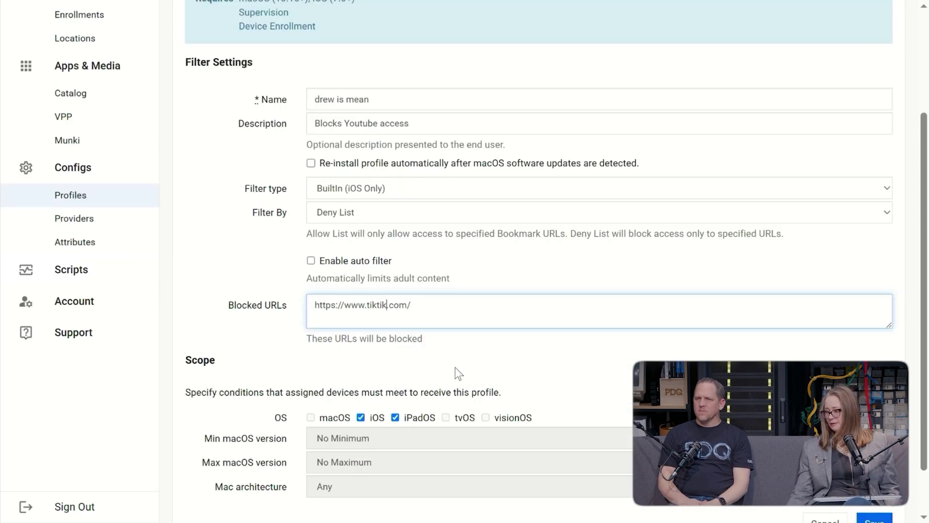
scroll(533, 262, "down", 2)
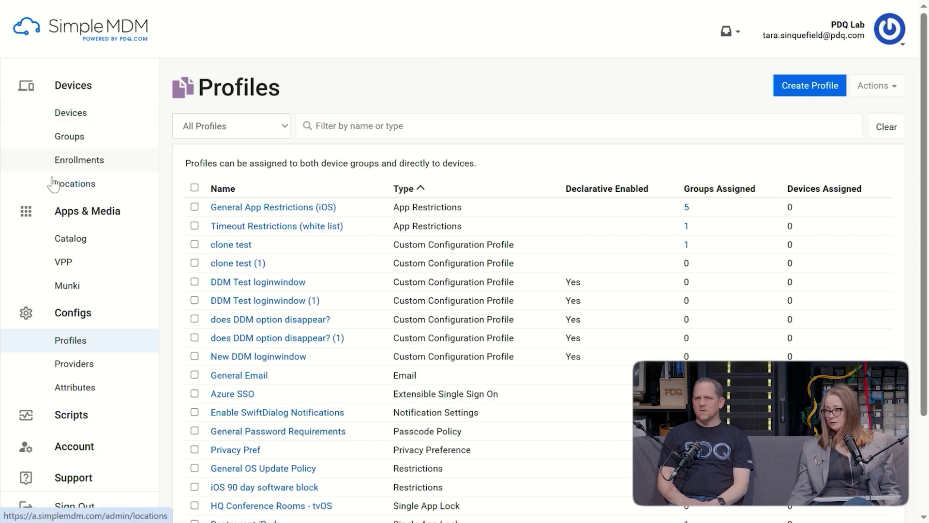
- Find Drew's party house via a 'drew' group search and list its assignable profiles
left_click(57, 138)
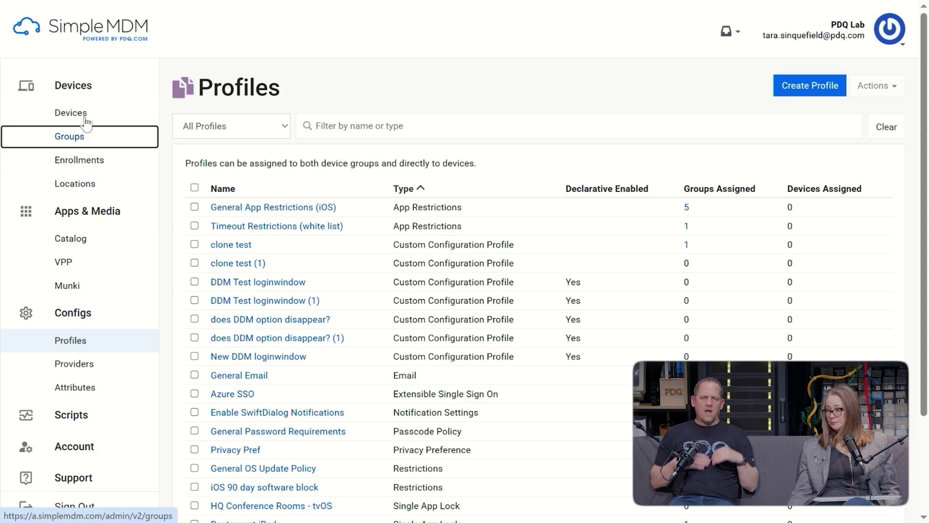
left_click(62, 140)
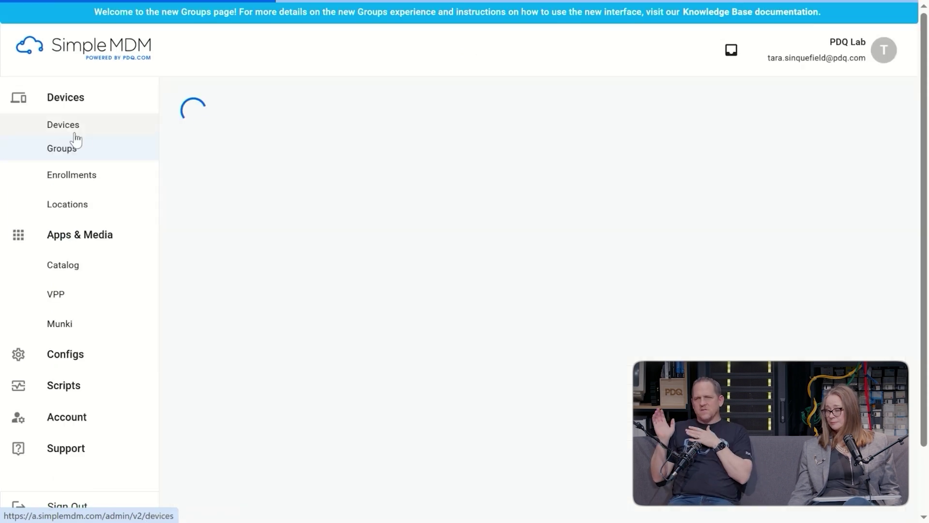
left_click(302, 137)
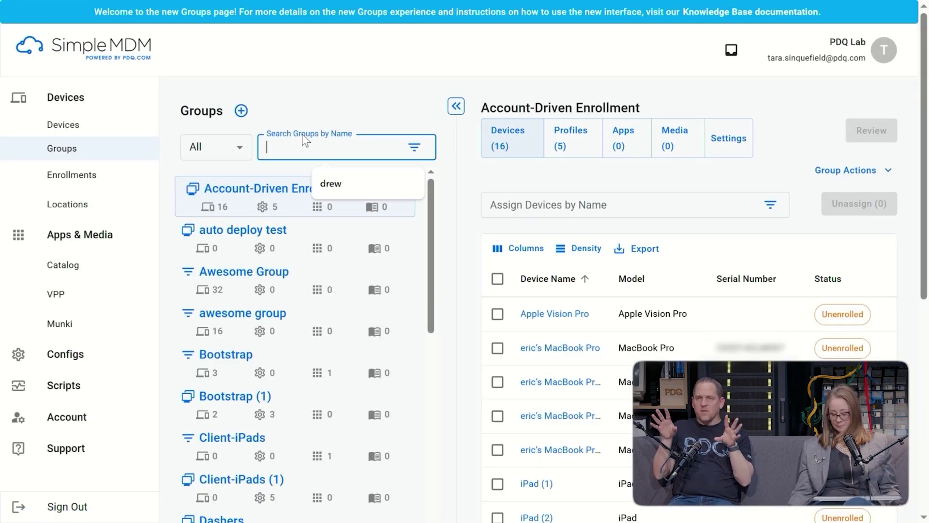
type("drew")
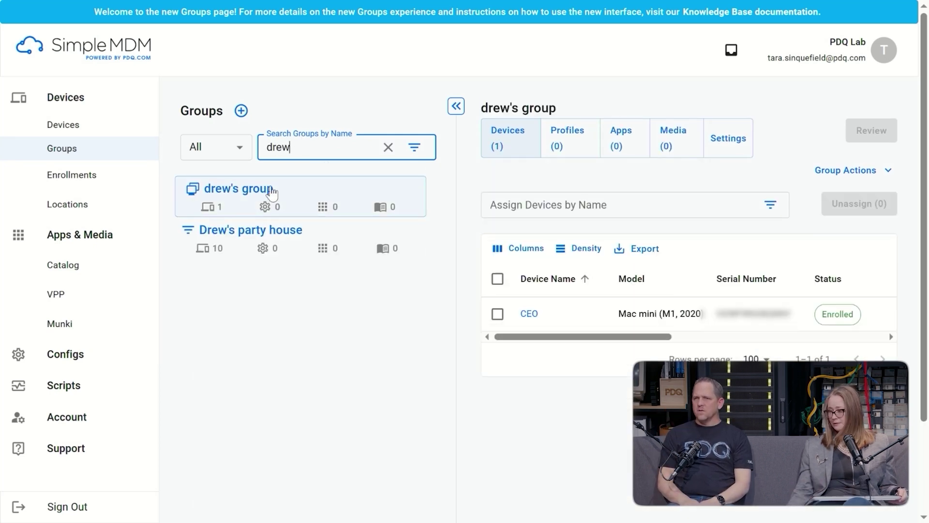
left_click(237, 234)
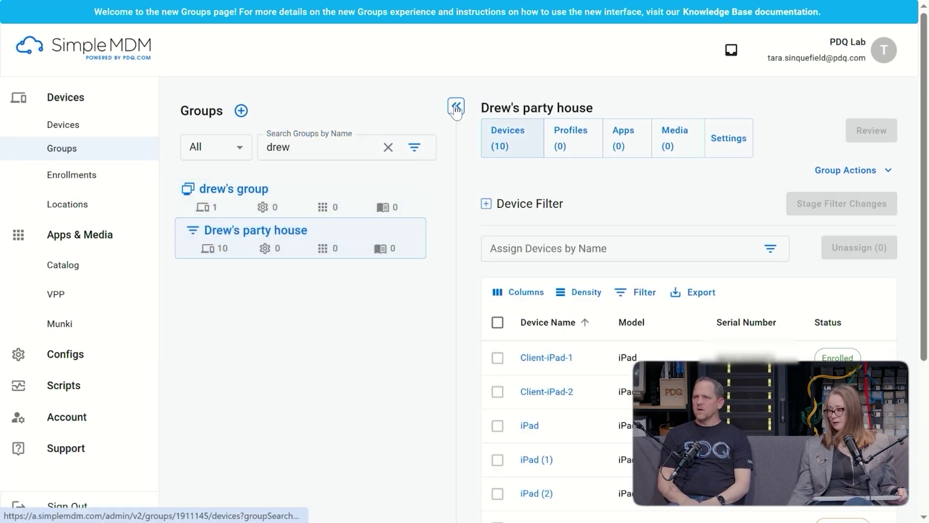
left_click(455, 108)
left_click(391, 136)
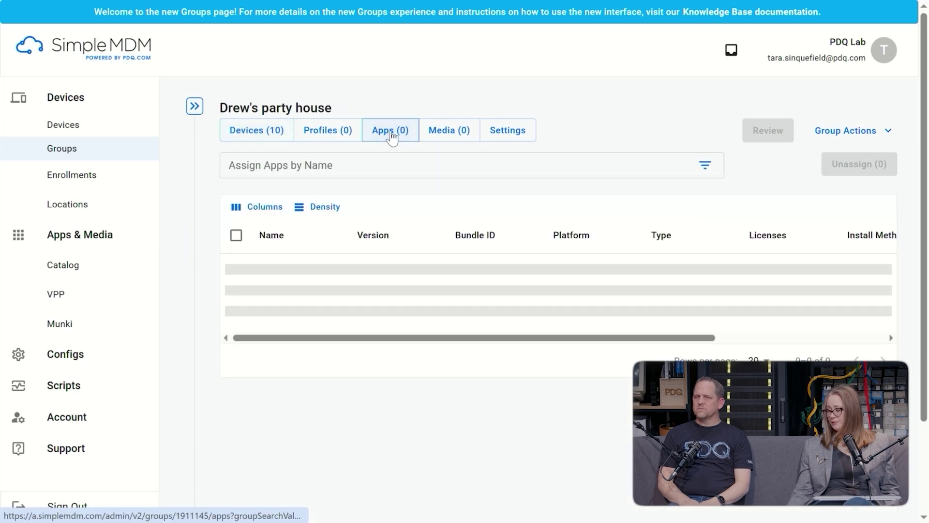
left_click(329, 137)
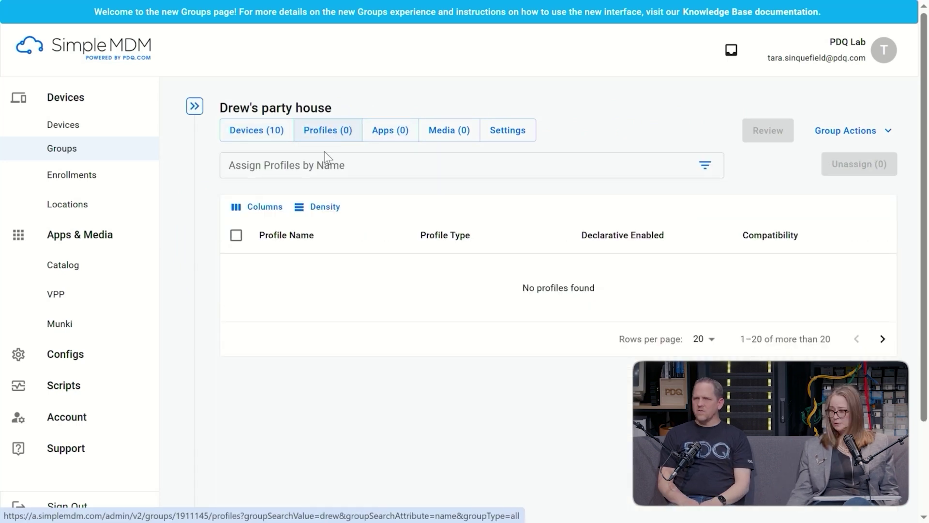
left_click(324, 159)
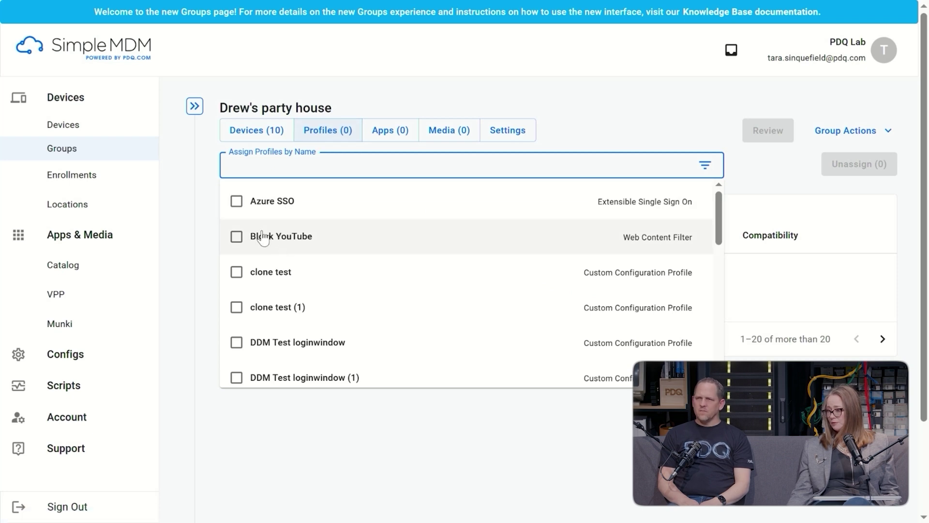
- Assign the 'drew is mean' Web Content Filter to Drew's party house as its only profile and save
left_click(237, 237)
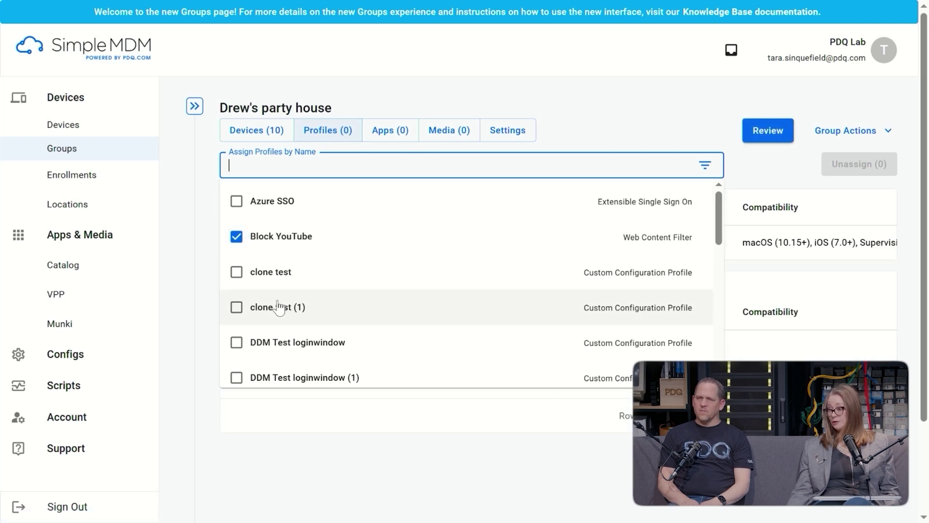
type("drew")
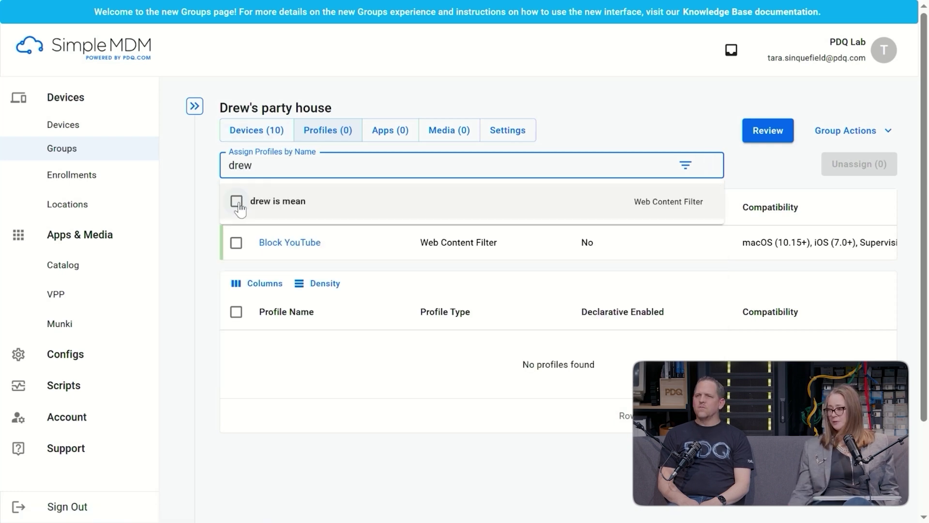
left_click(236, 201)
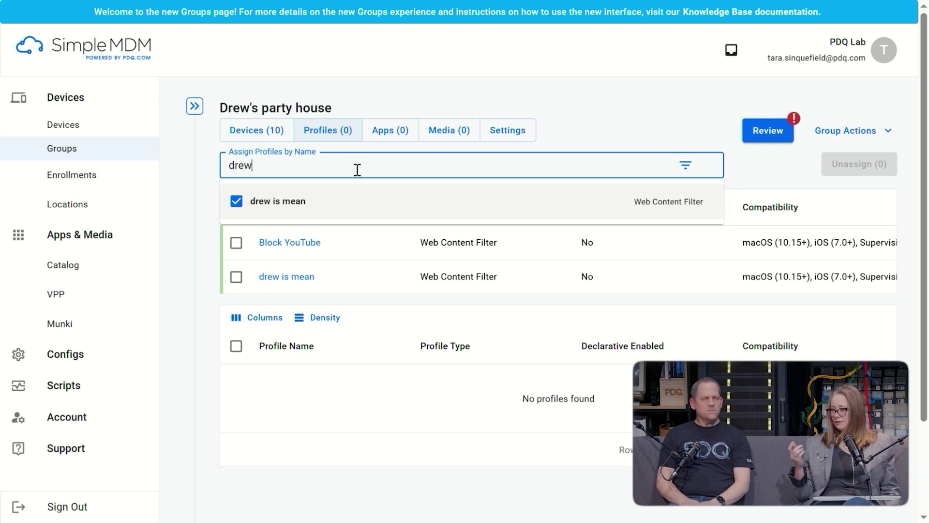
key("Escape")
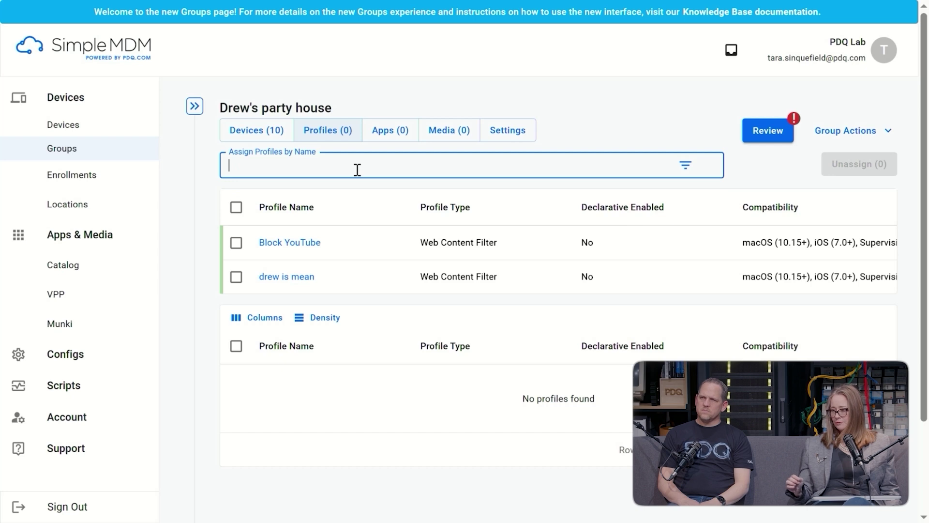
left_click(357, 165)
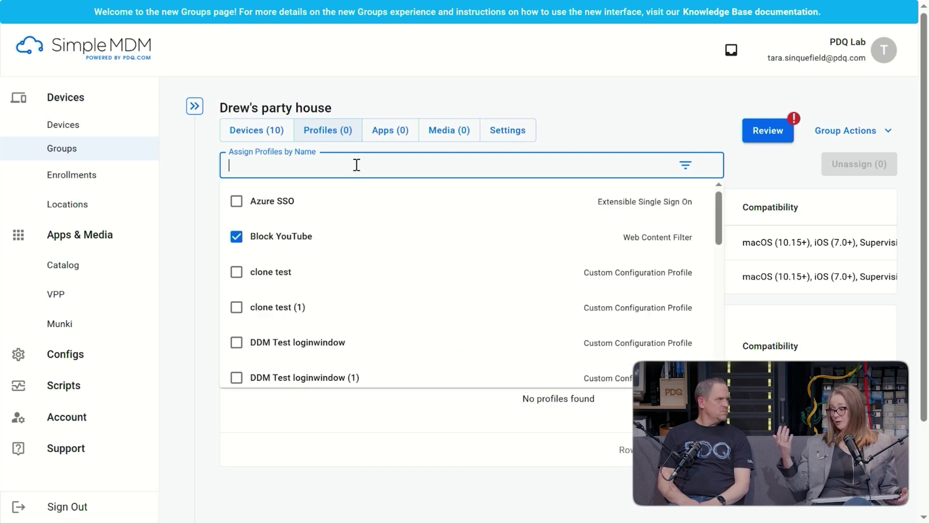
scroll(341, 210, "down", 5)
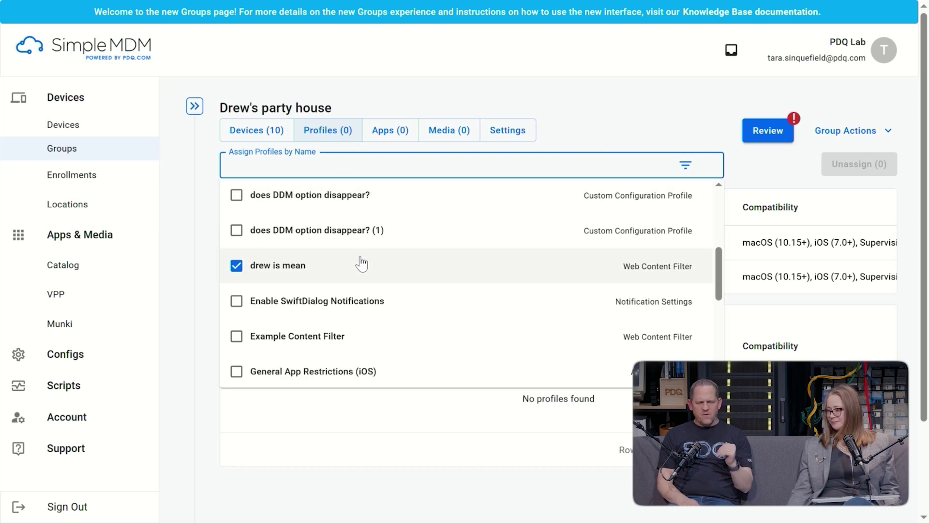
scroll(362, 262, "down", 2)
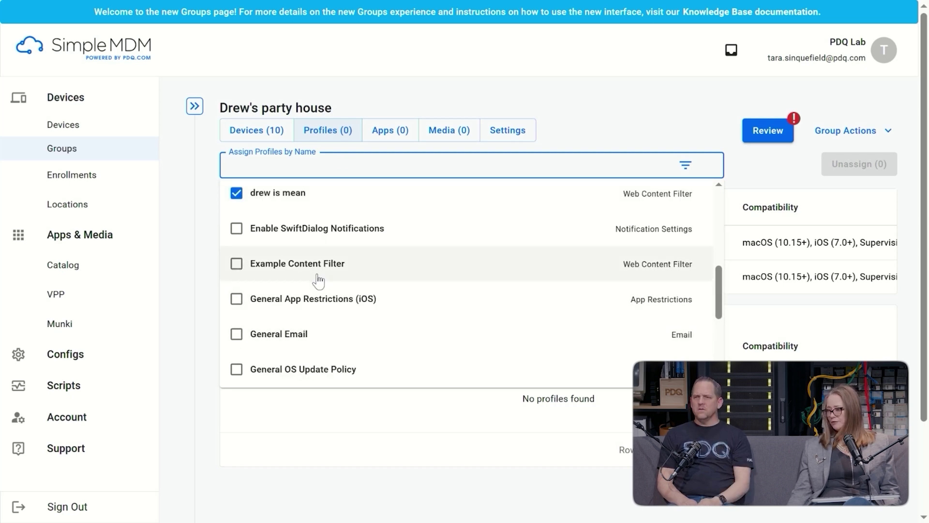
scroll(318, 280, "down", 2)
scroll(318, 312, "down", 2)
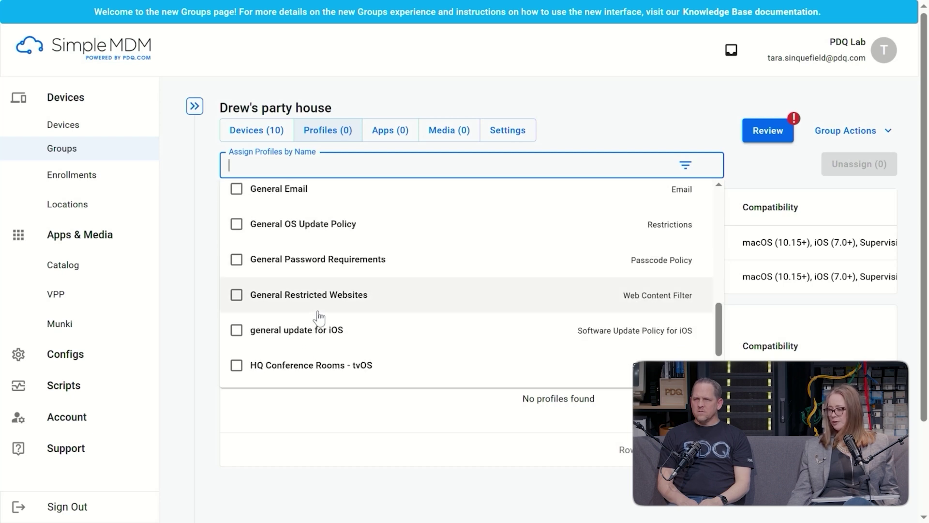
scroll(318, 317, "down", 3)
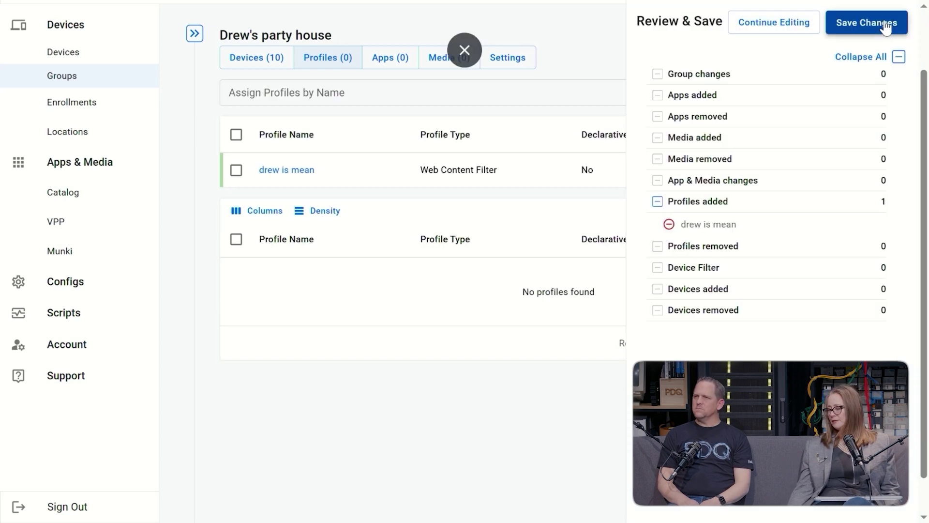
left_click(865, 24)
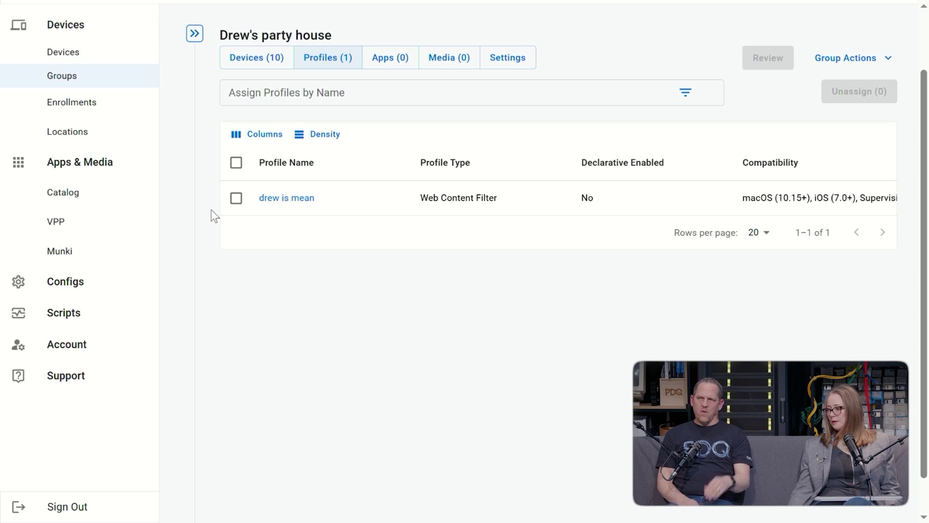
- Remove the 'drew is mean' filter profile from the group and save, leaving no profiles assigned
left_click(236, 198)
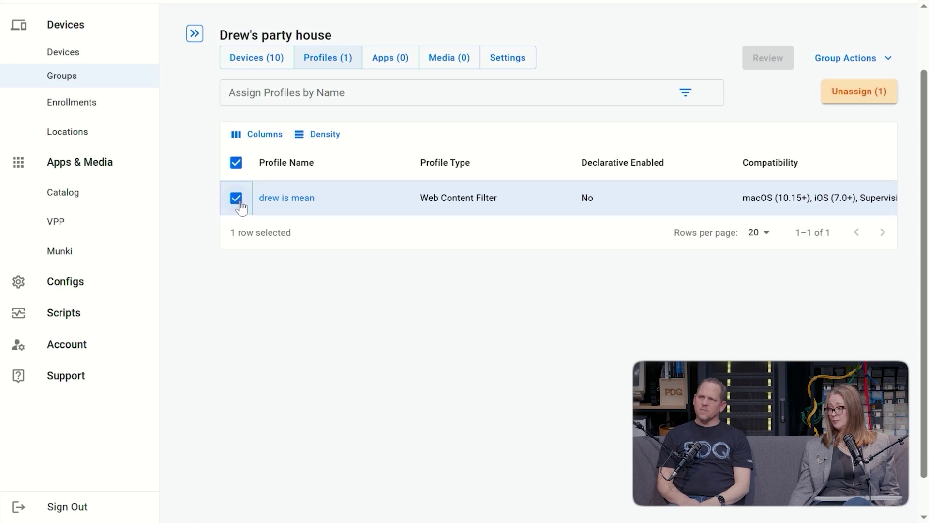
left_click(843, 96)
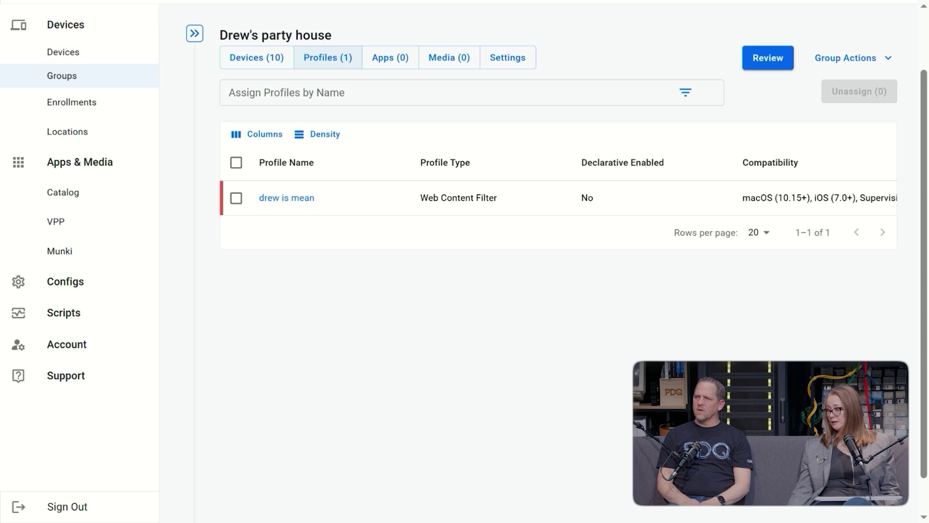
left_click(760, 58)
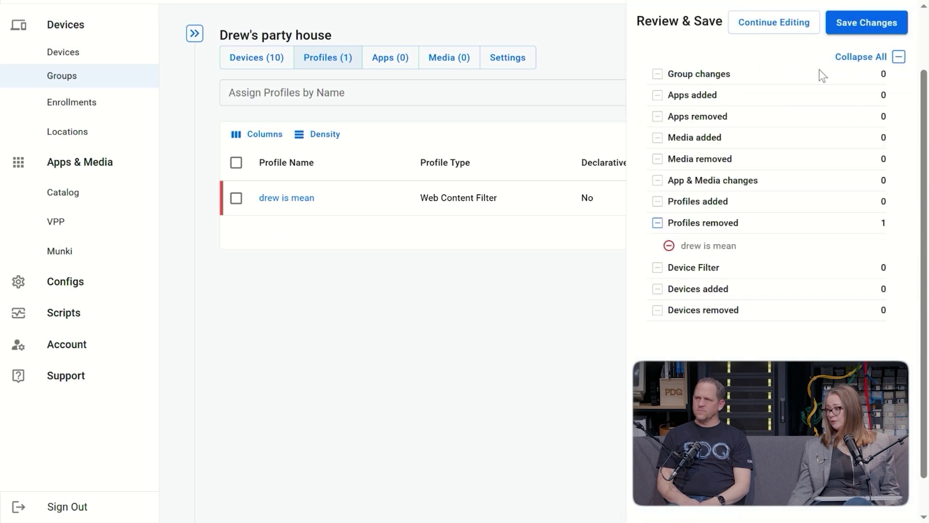
left_click(888, 21)
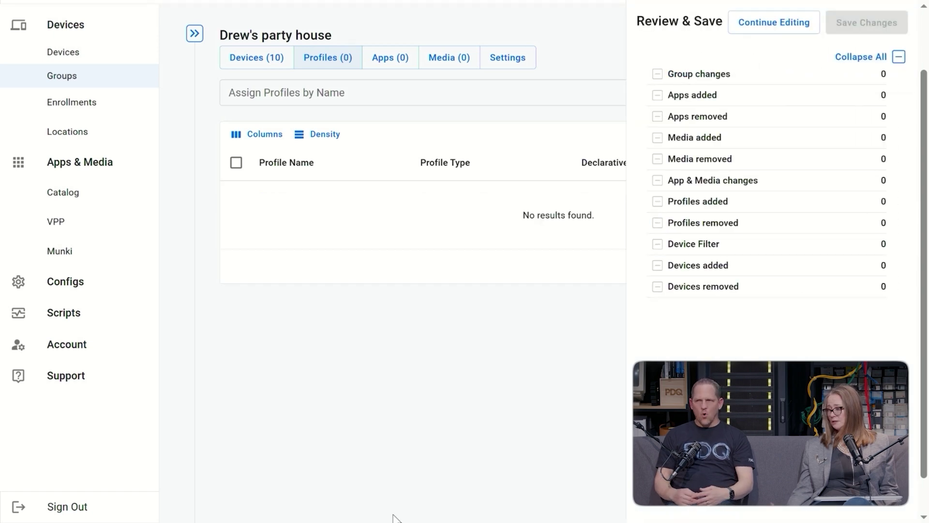